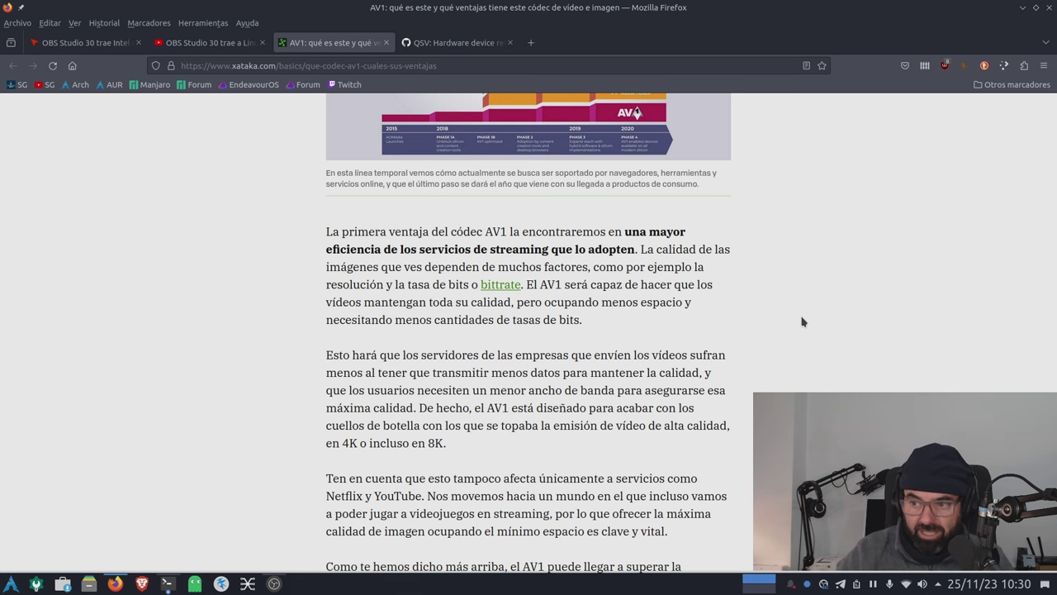
- Read the AV1 article's sections on streaming efficiency, compression compared with other codecs, and the open format
{"action": "scroll", "coordinate": [427, 283], "scroll_direction": "down", "scroll_amount": 5}
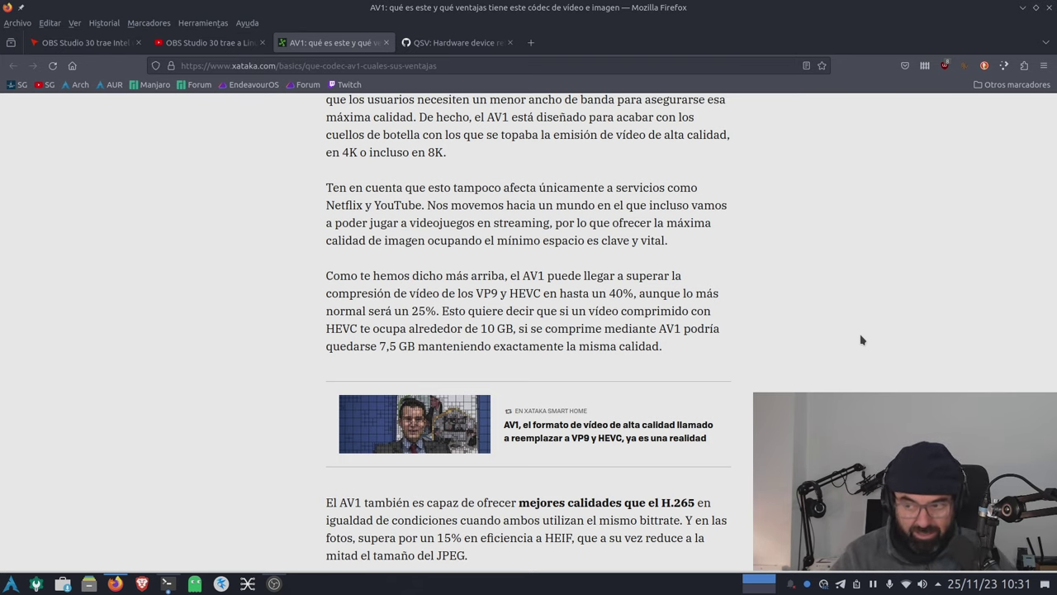
{"action": "scroll", "coordinate": [860, 339], "scroll_direction": "down", "scroll_amount": 3}
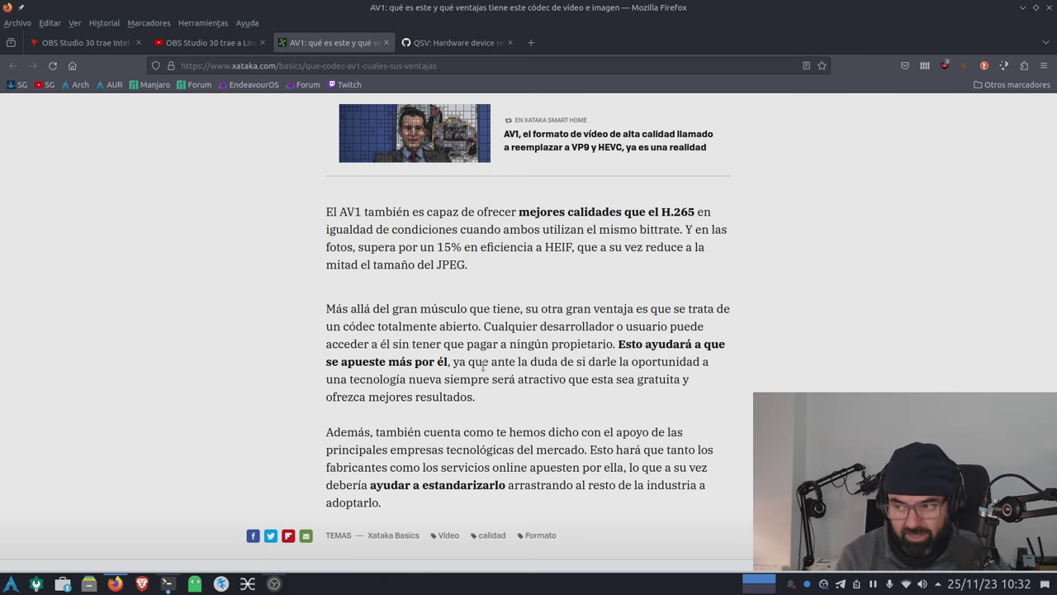
{"action": "scroll", "coordinate": [720, 404], "scroll_direction": "up", "scroll_amount": 15}
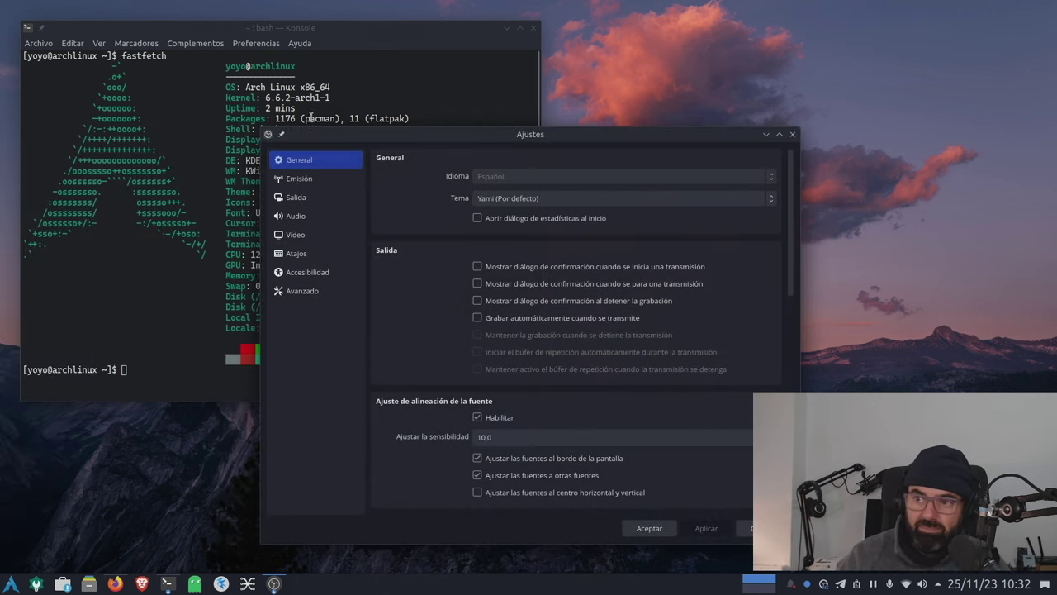
- Bring the Konsole window with the fastfetch output forward and highlight its GPU line
{"action": "left_click", "coordinate": [351, 46]}
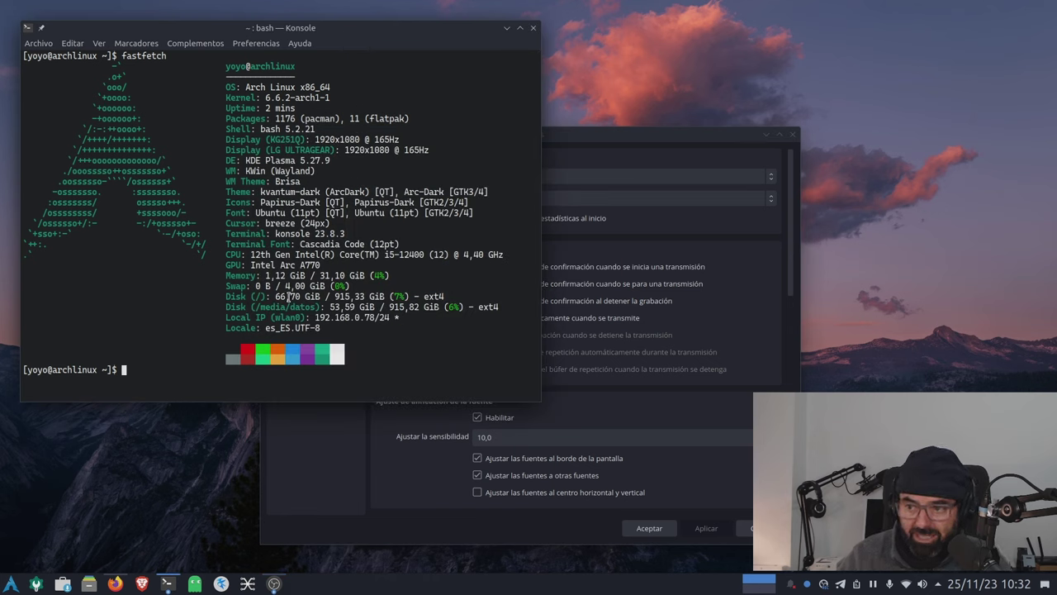
{"action": "left_click_drag", "start_coordinate": [324, 261], "coordinate": [243, 260]}
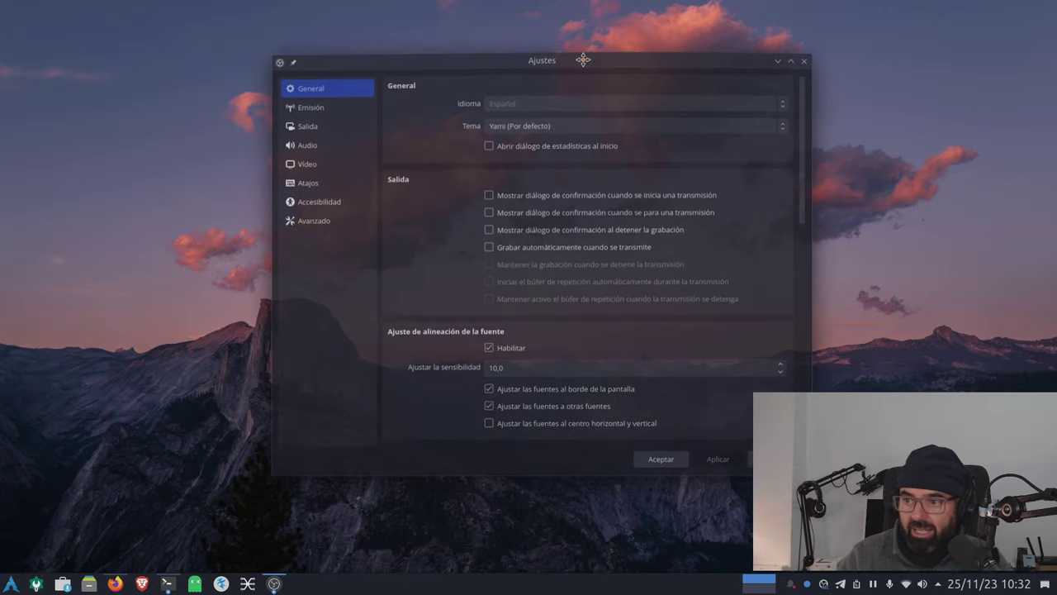
- In the OBS settings, review the output encoder settings for streaming, including the latency help, and show those for recording
{"action": "left_click_drag", "start_coordinate": [583, 59], "coordinate": [583, 56]}
{"action": "left_click", "coordinate": [307, 128]}
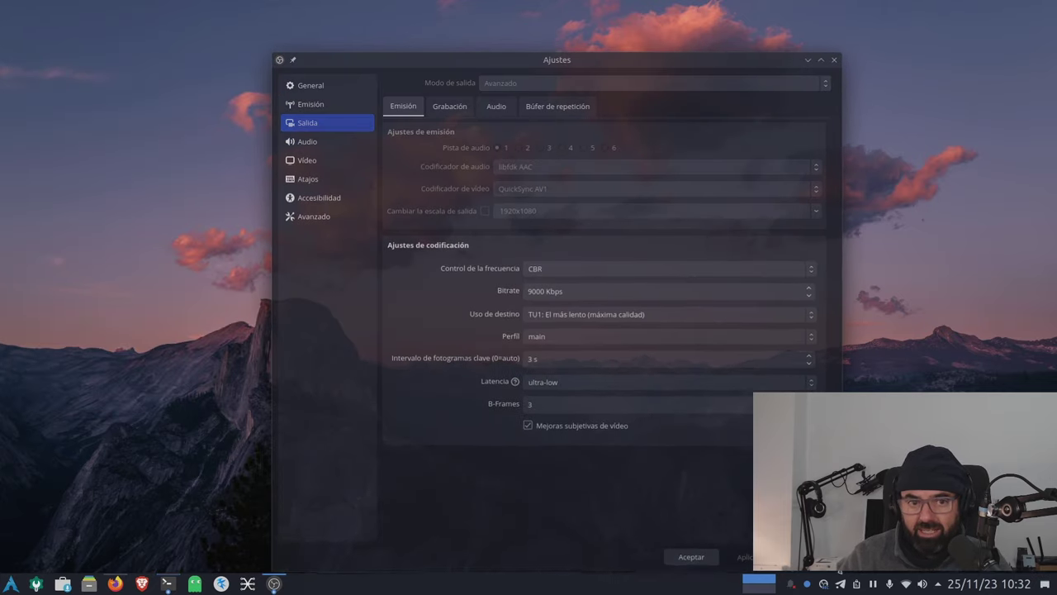
{"action": "left_click_drag", "start_coordinate": [607, 60], "coordinate": [446, 39]}
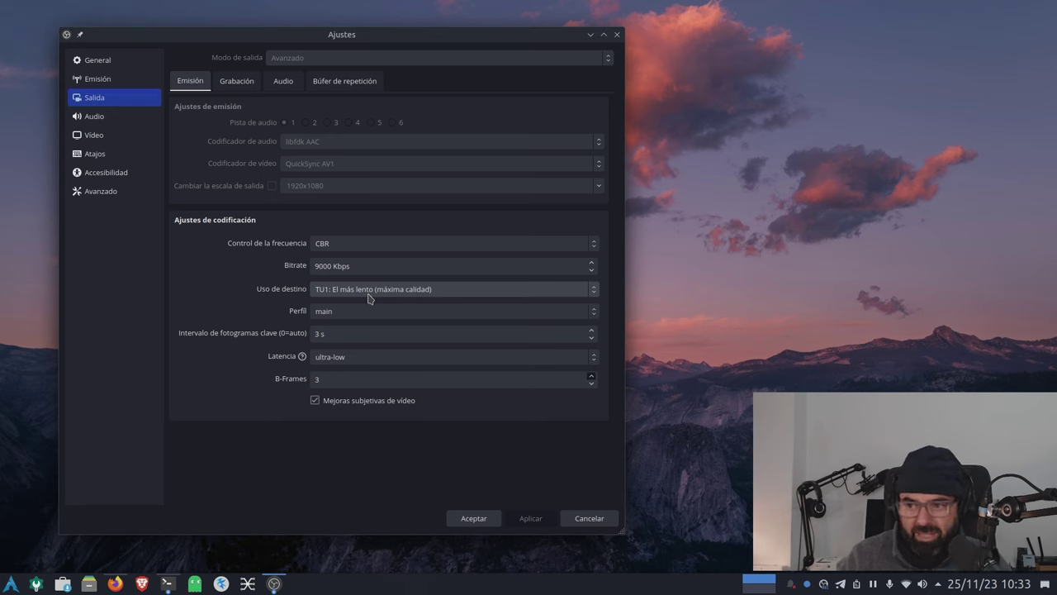
{"action": "mouse_move", "coordinate": [354, 357]}
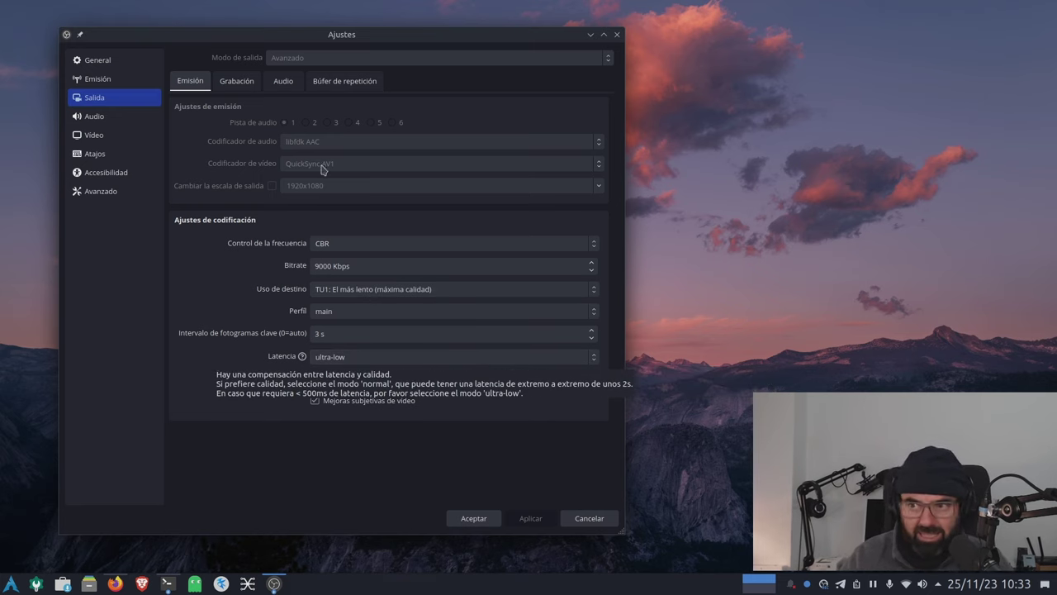
{"action": "left_click", "coordinate": [235, 83]}
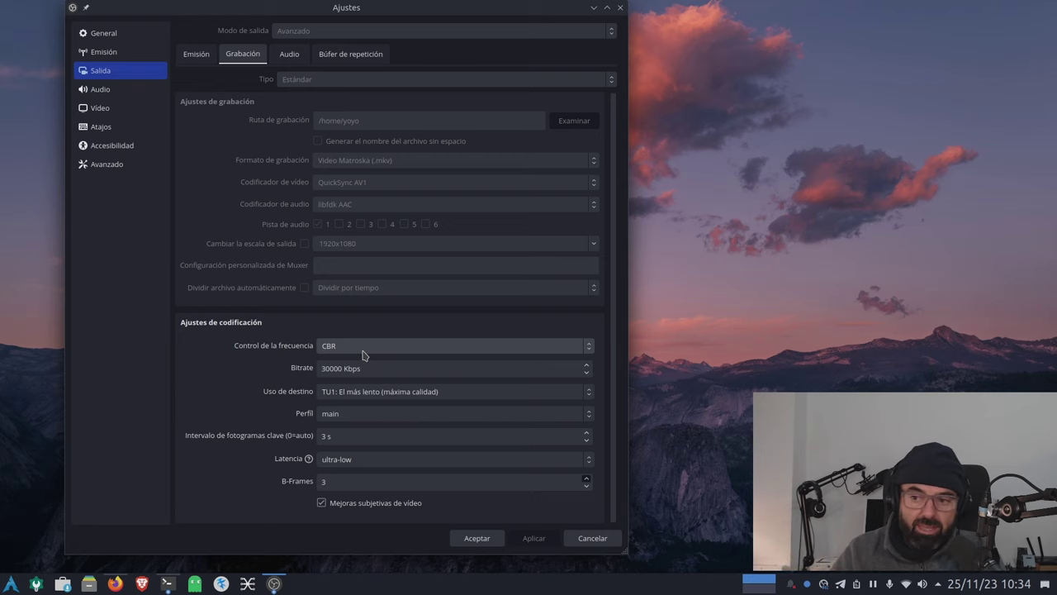
{"action": "left_click", "coordinate": [89, 584]}
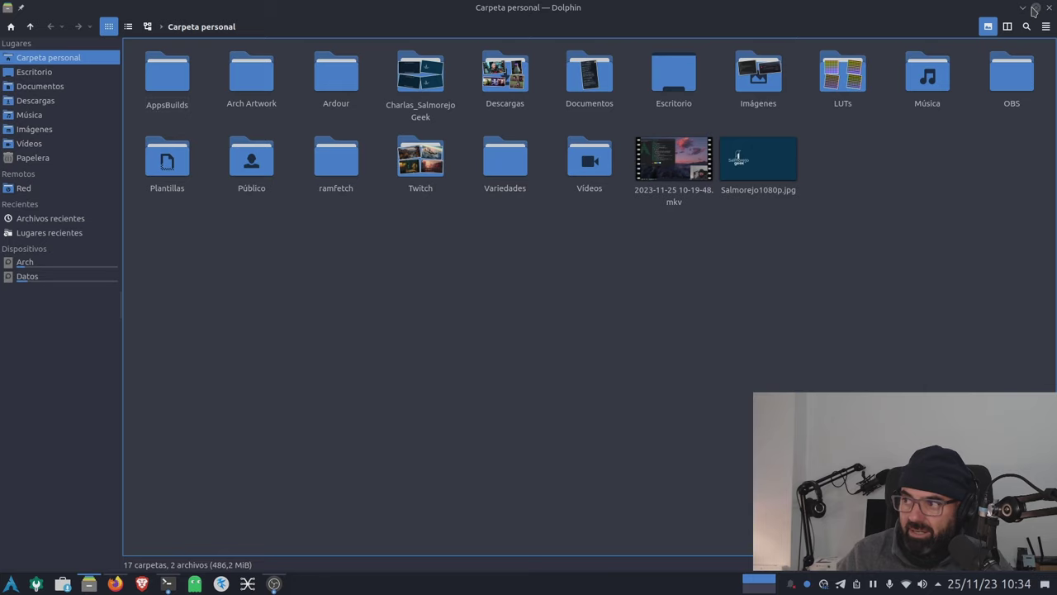
{"action": "left_click", "coordinate": [1035, 8]}
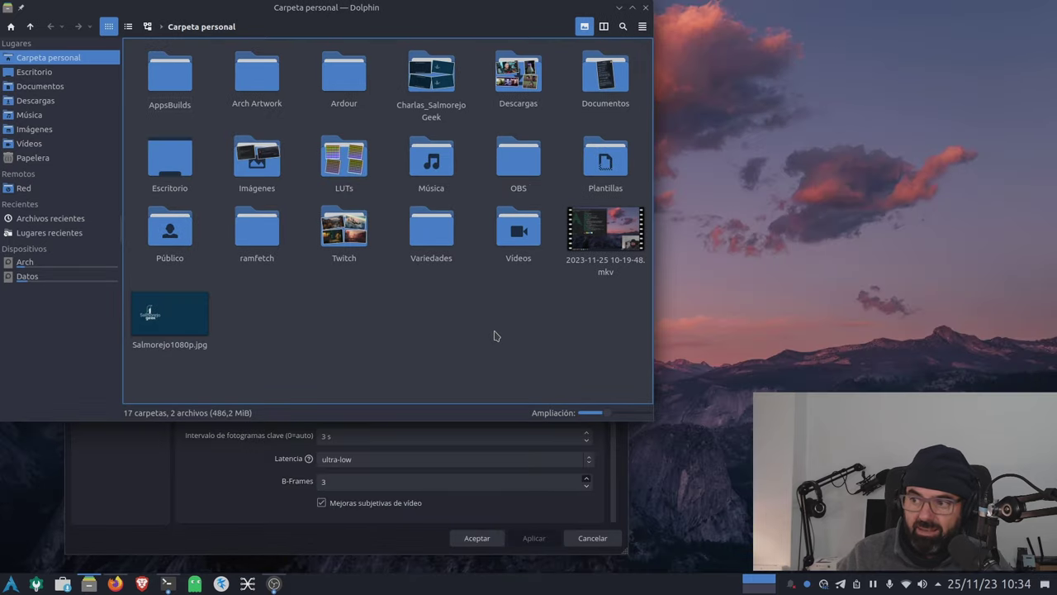
{"action": "left_click", "coordinate": [610, 251]}
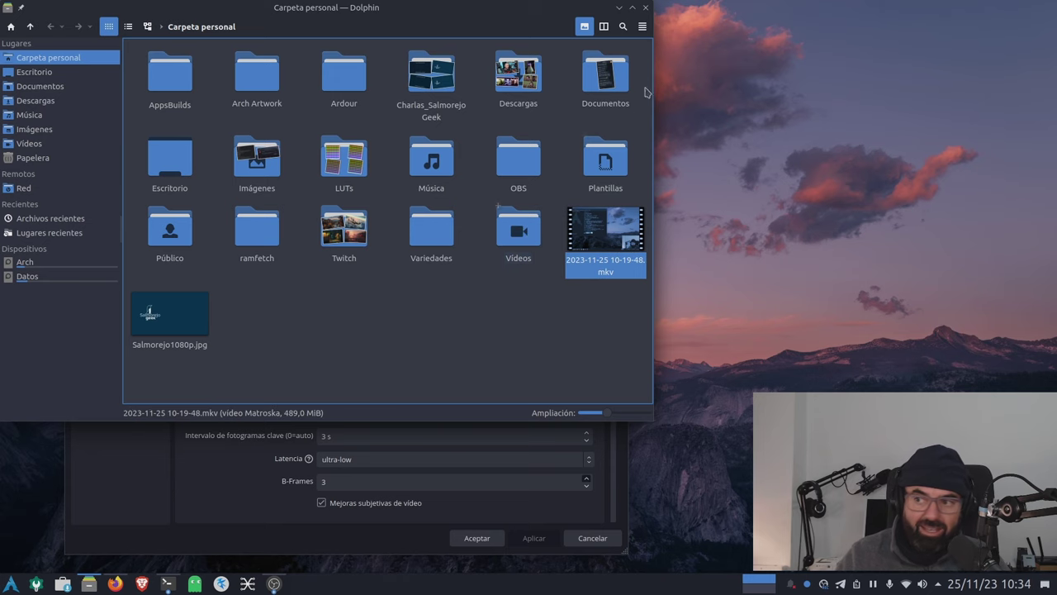
{"action": "left_click", "coordinate": [645, 7]}
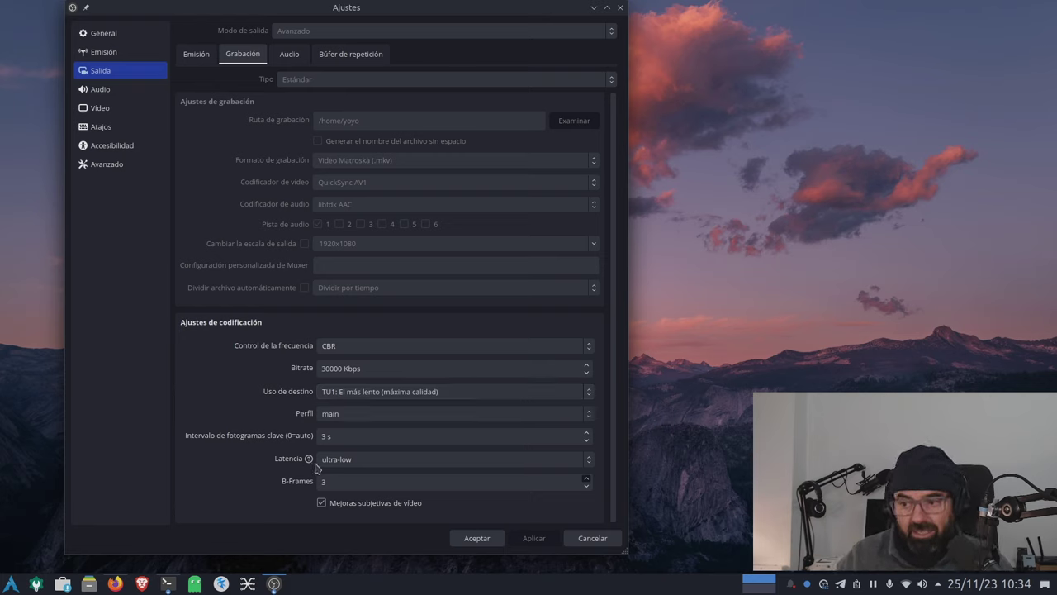
{"action": "mouse_move", "coordinate": [318, 468]}
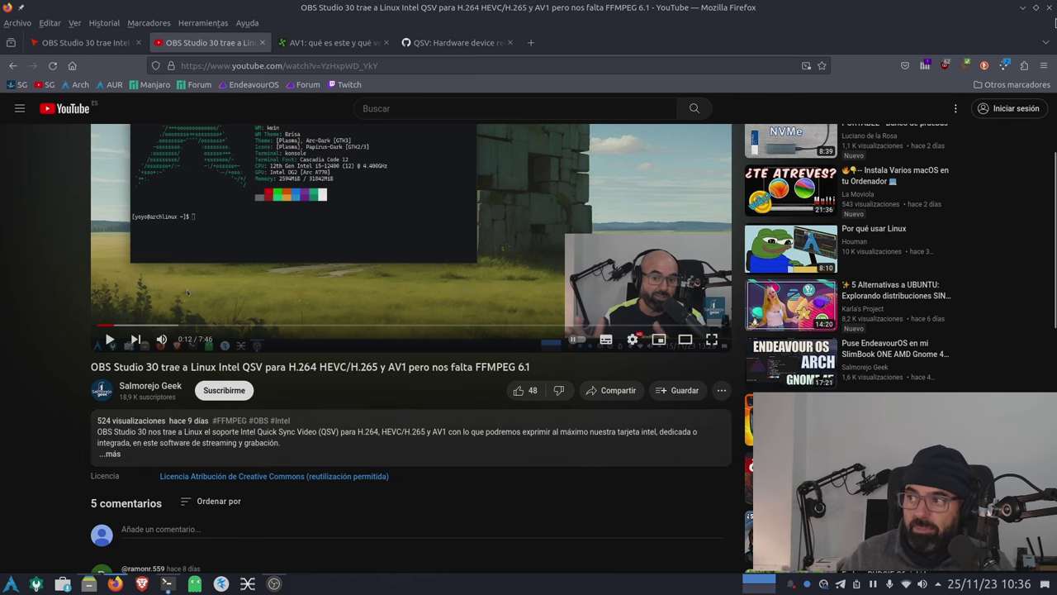
- View Screenshot_20231121_154340.png from the Imágenes folder enlarged to 200%, then close the image viewer
{"action": "left_click", "coordinate": [1024, 8]}
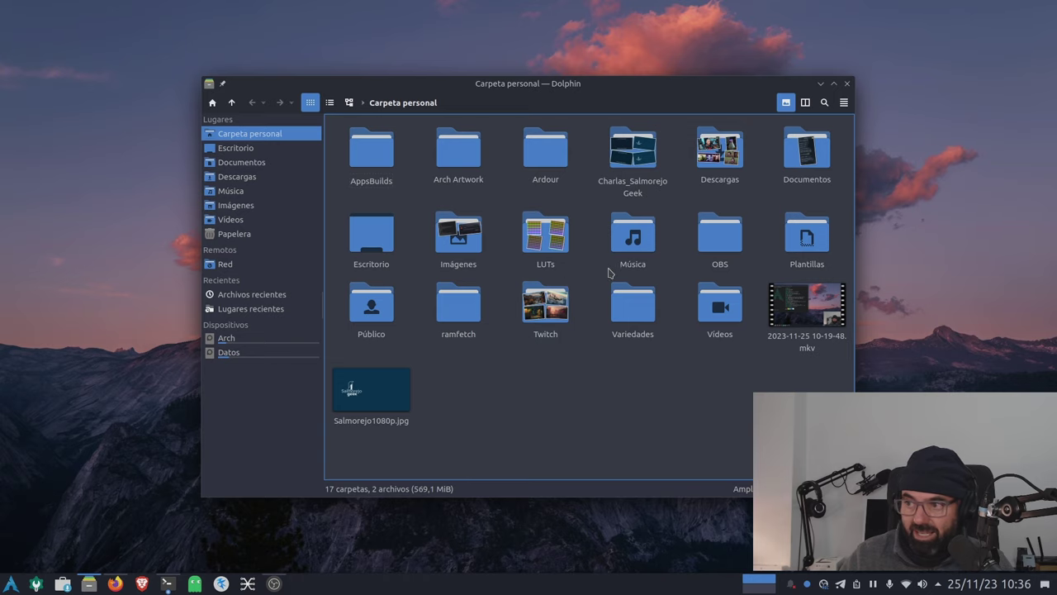
{"action": "left_click", "coordinate": [451, 241]}
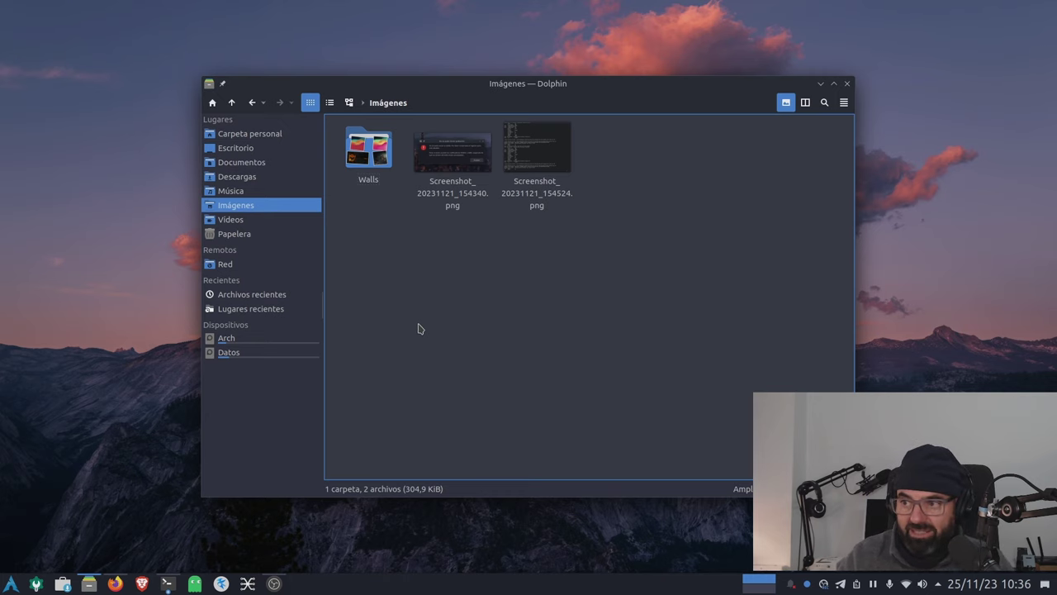
{"action": "left_click", "coordinate": [446, 160]}
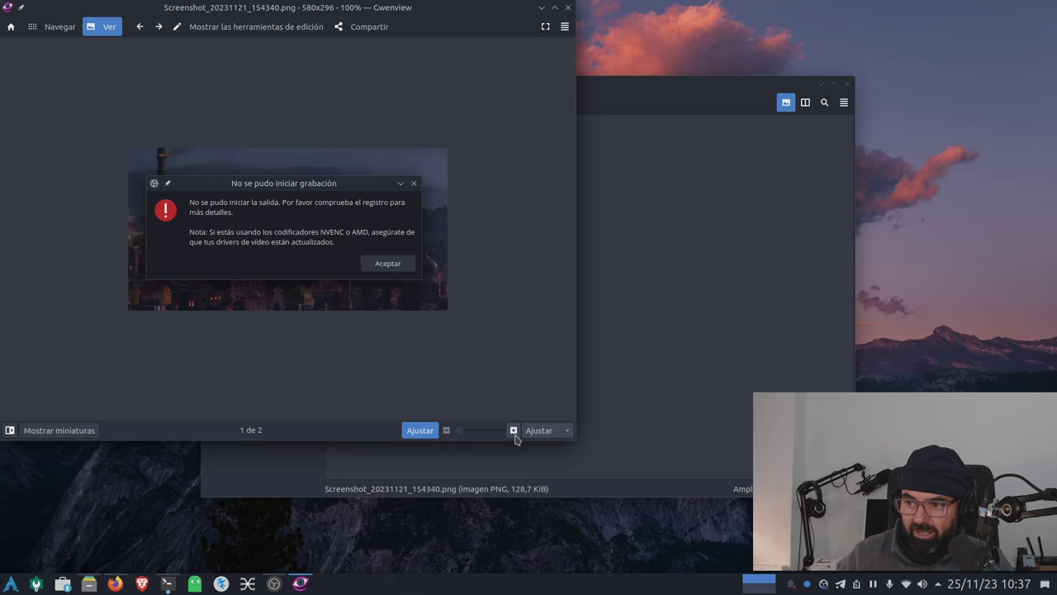
{"action": "left_click", "coordinate": [513, 431]}
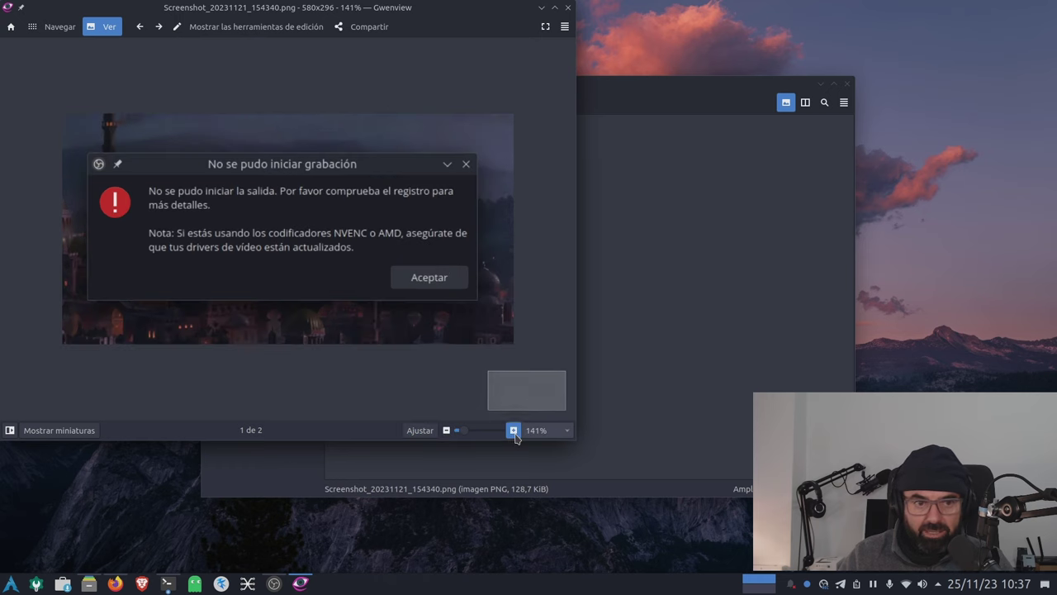
{"action": "left_click_drag", "start_coordinate": [439, 33], "coordinate": [545, 84]}
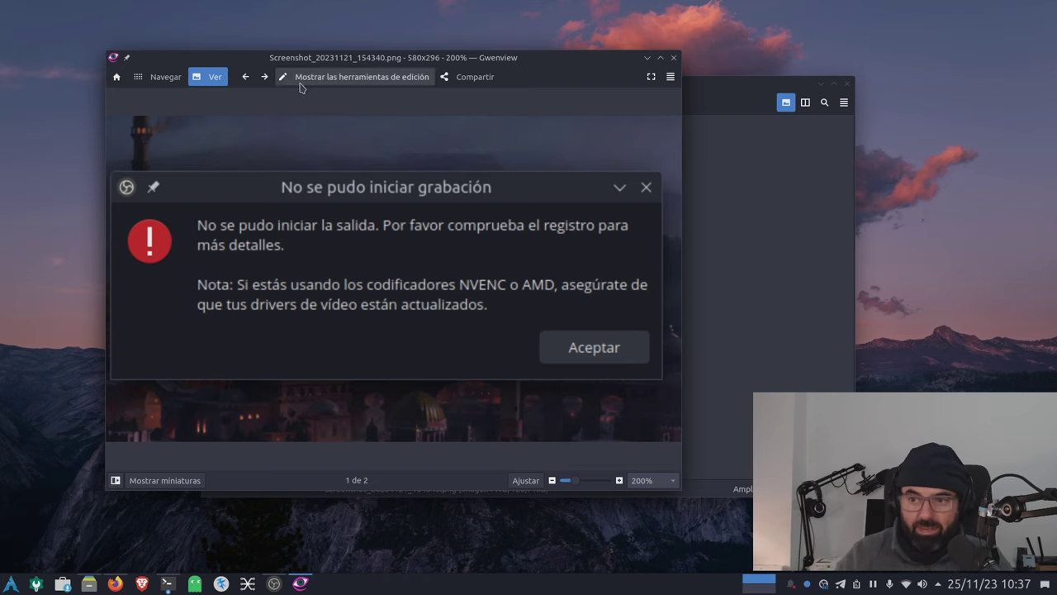
{"action": "left_click", "coordinate": [673, 58]}
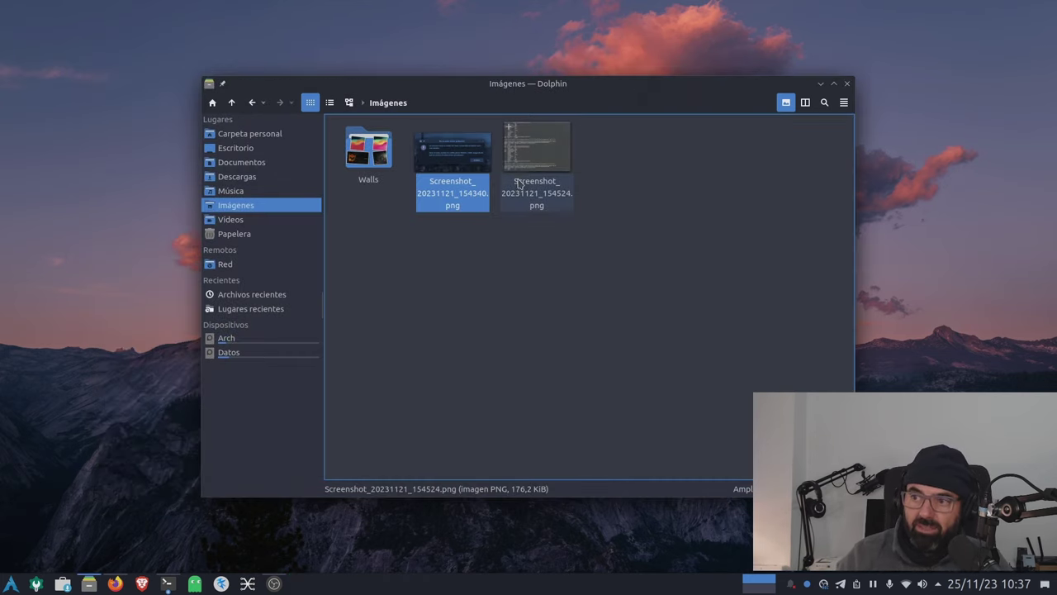
- View Screenshot_20231121_154524.png in a maximized window at 100% to read the log, then close the viewer
{"action": "double_click", "coordinate": [520, 169]}
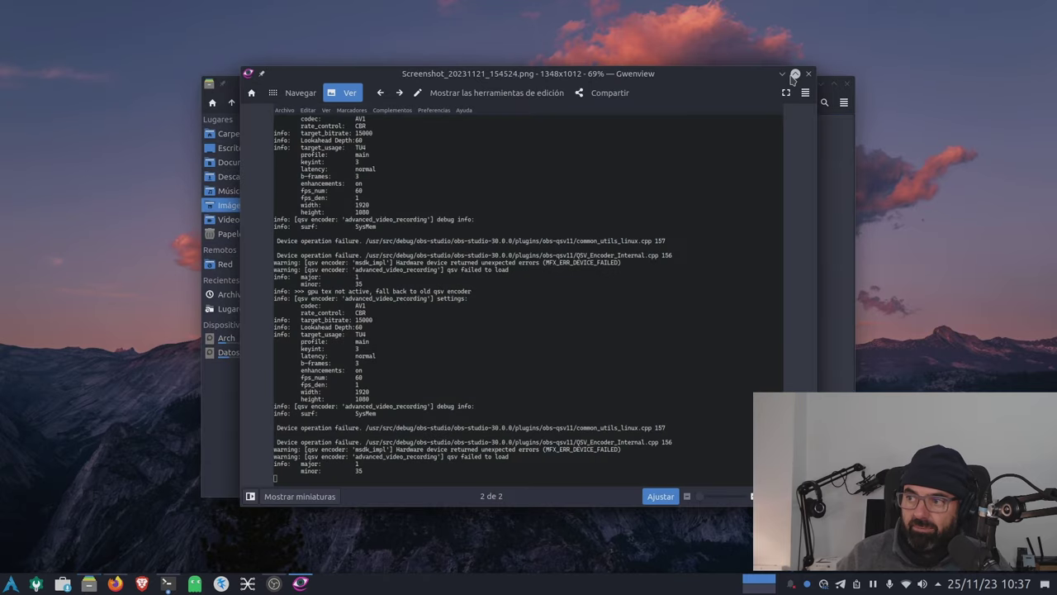
{"action": "left_click", "coordinate": [796, 73]}
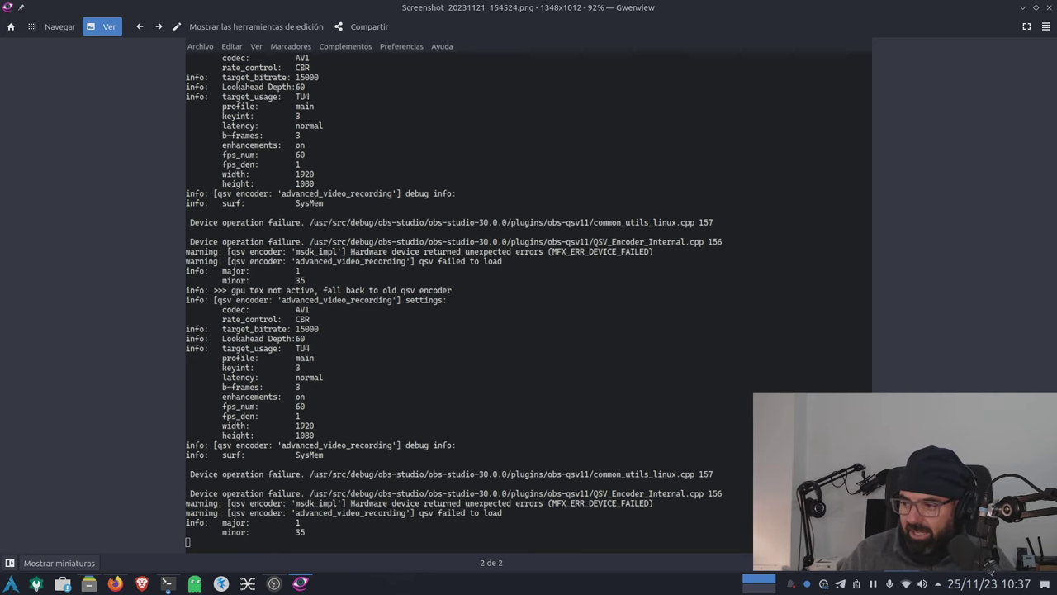
{"action": "key", "text": "ctrl+0"}
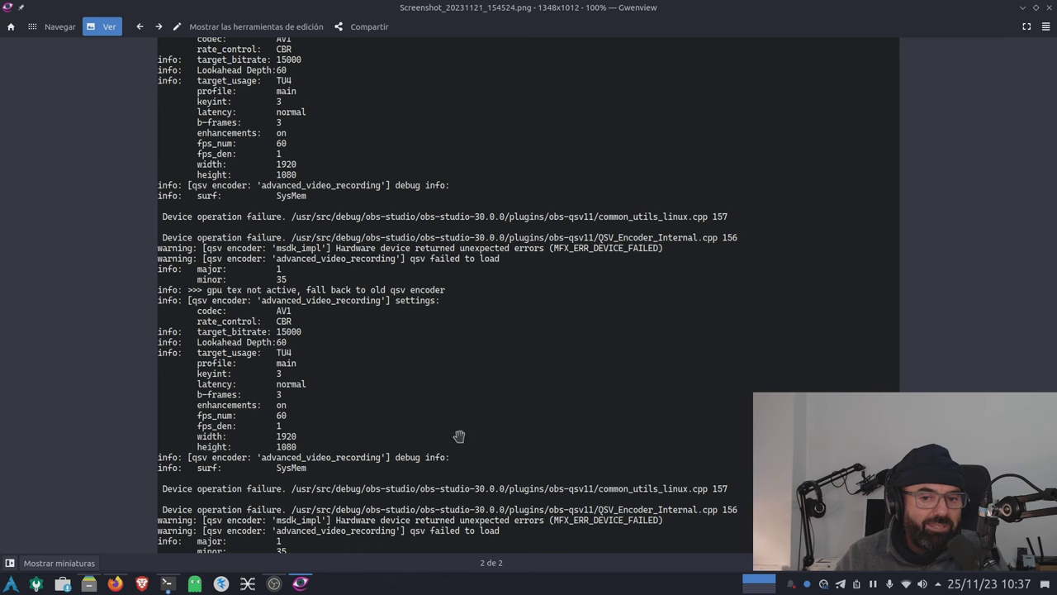
{"action": "left_click", "coordinate": [1052, 8]}
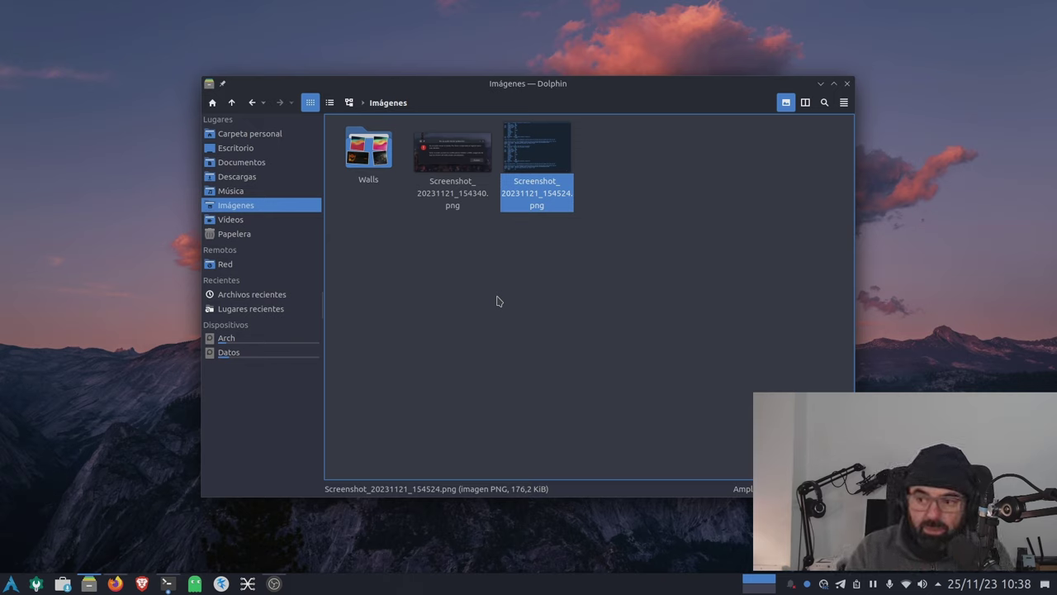
- Switch to Firefox and read obs-studio GitHub issue #9825 down to the comment about the onevpl-intel-gpu package
{"action": "left_click", "coordinate": [116, 584]}
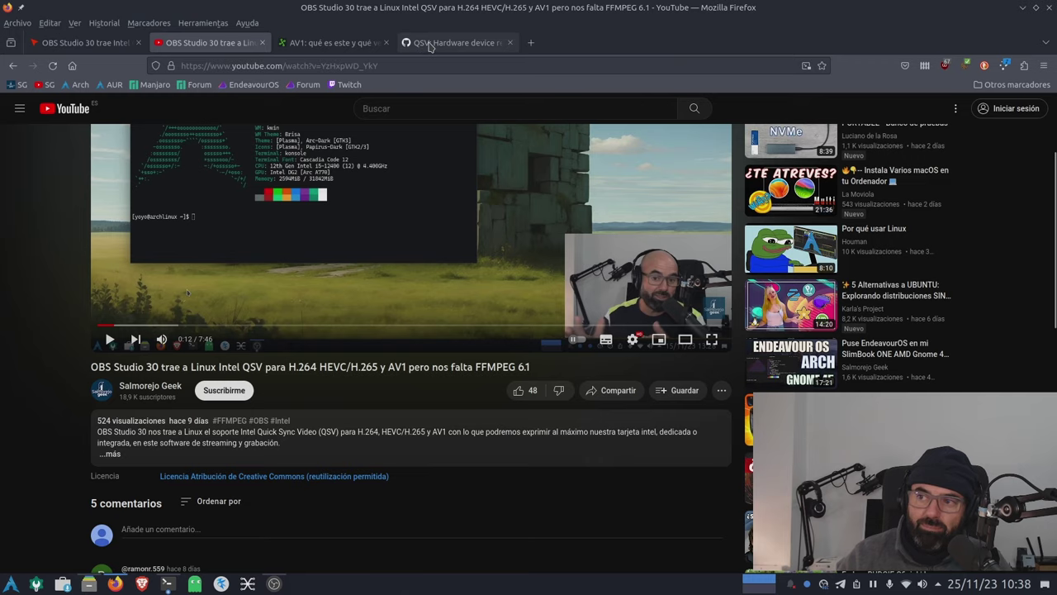
{"action": "left_click", "coordinate": [430, 47]}
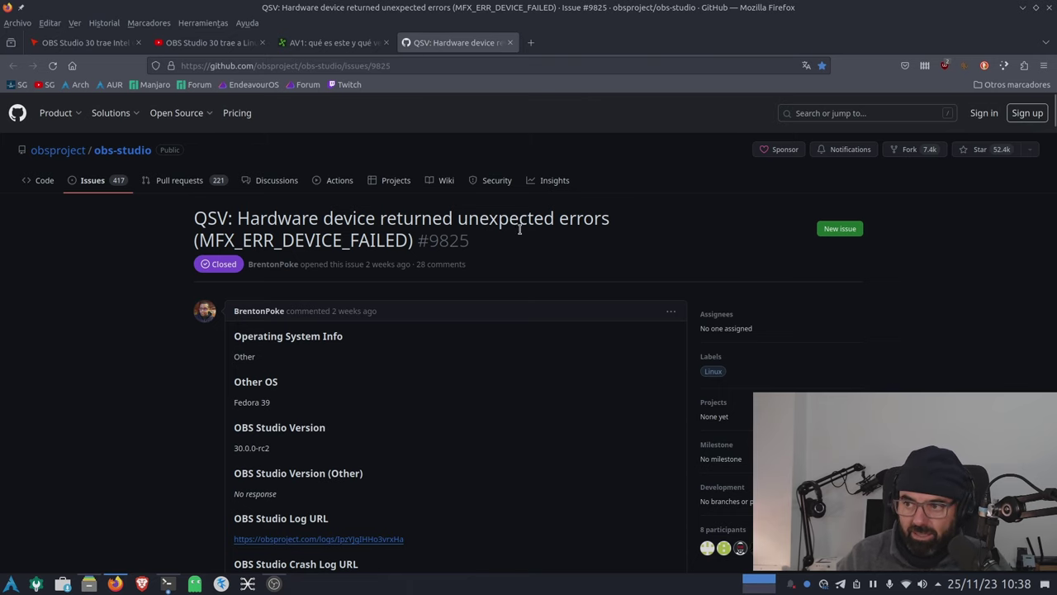
{"action": "scroll", "coordinate": [342, 291], "scroll_direction": "down", "scroll_amount": 5}
{"action": "scroll", "coordinate": [342, 288], "scroll_direction": "down", "scroll_amount": 15}
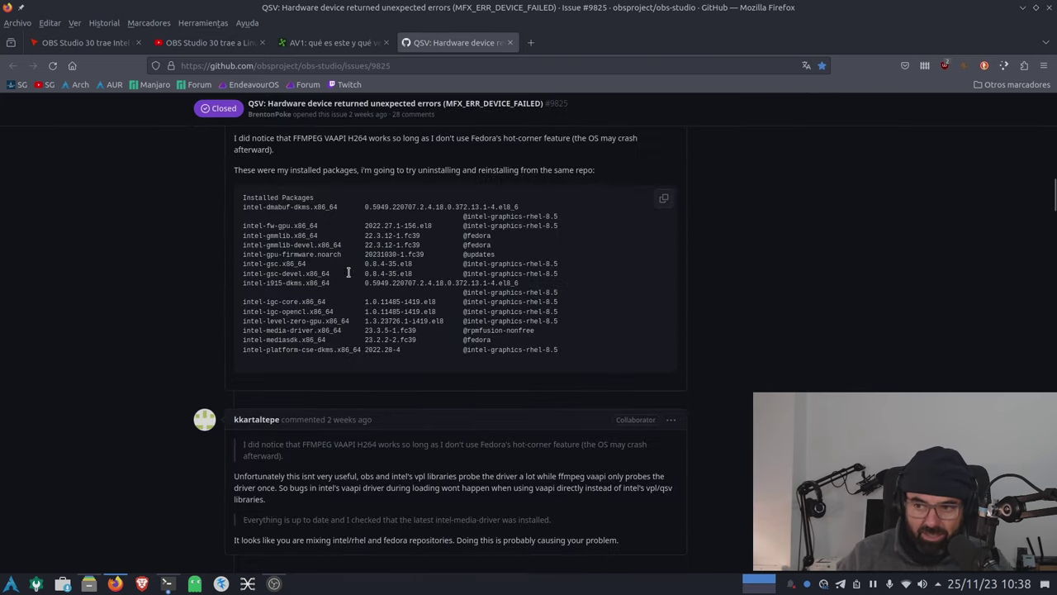
{"action": "scroll", "coordinate": [351, 269], "scroll_direction": "down", "scroll_amount": 15}
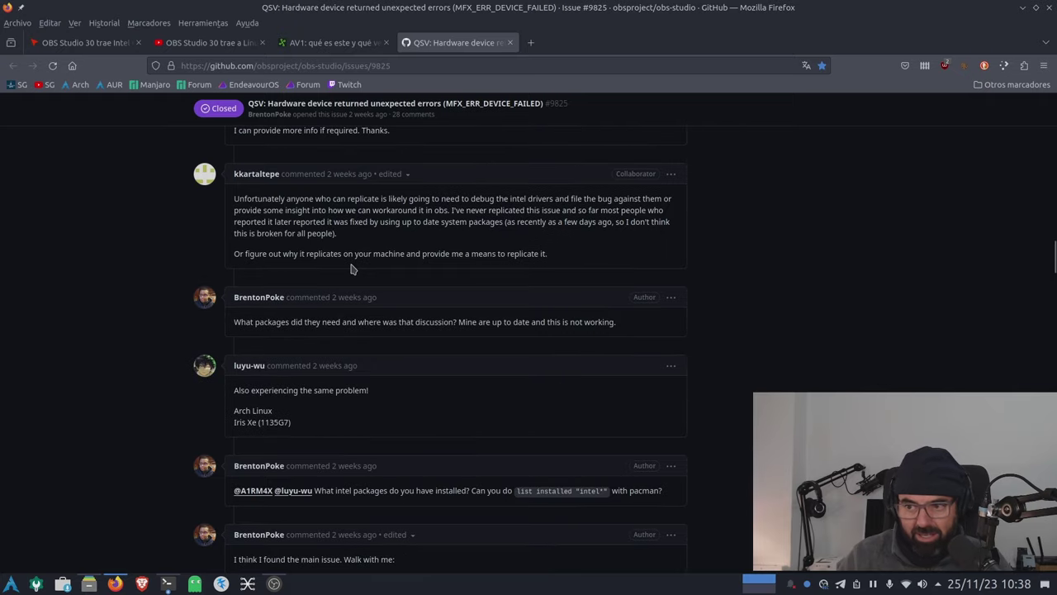
{"action": "scroll", "coordinate": [351, 269], "scroll_direction": "down", "scroll_amount": 15}
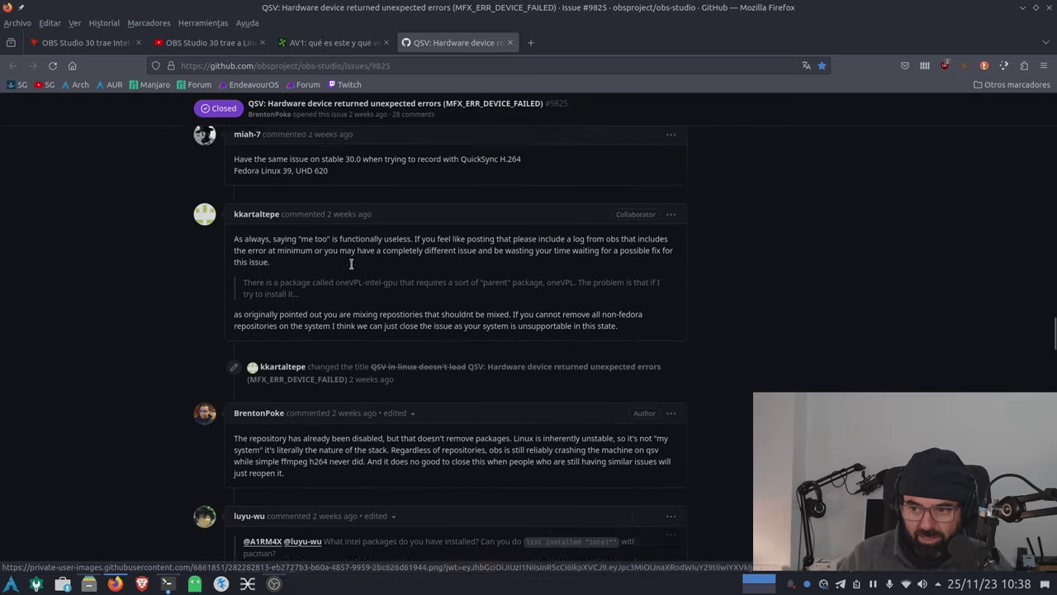
{"action": "scroll", "coordinate": [351, 269], "scroll_direction": "down", "scroll_amount": 6}
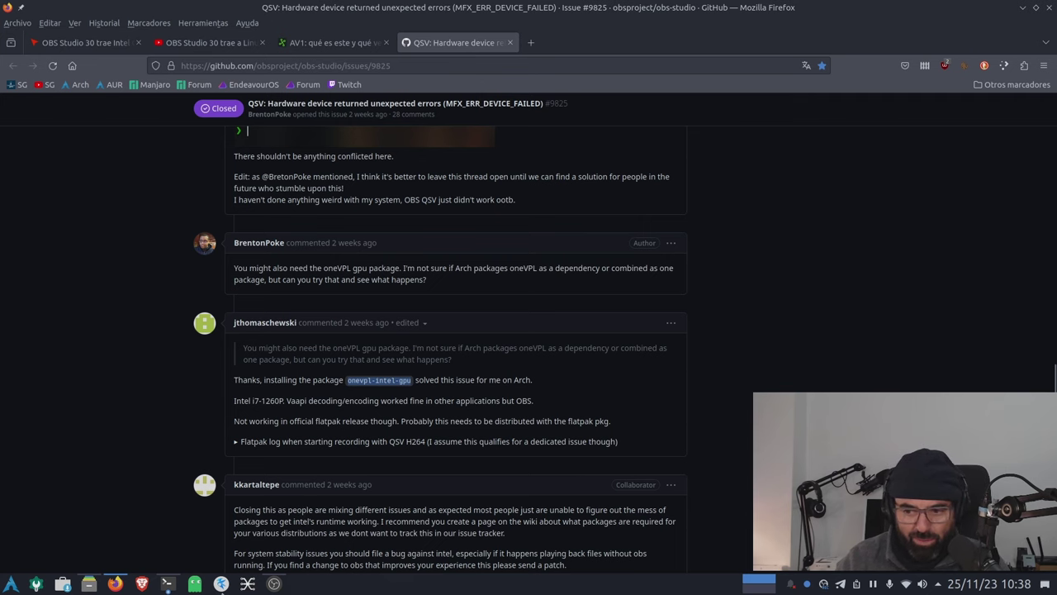
- Open Octopi, place it below the GitHub comment, and search the packages for "onev"
{"action": "left_click", "coordinate": [195, 584]}
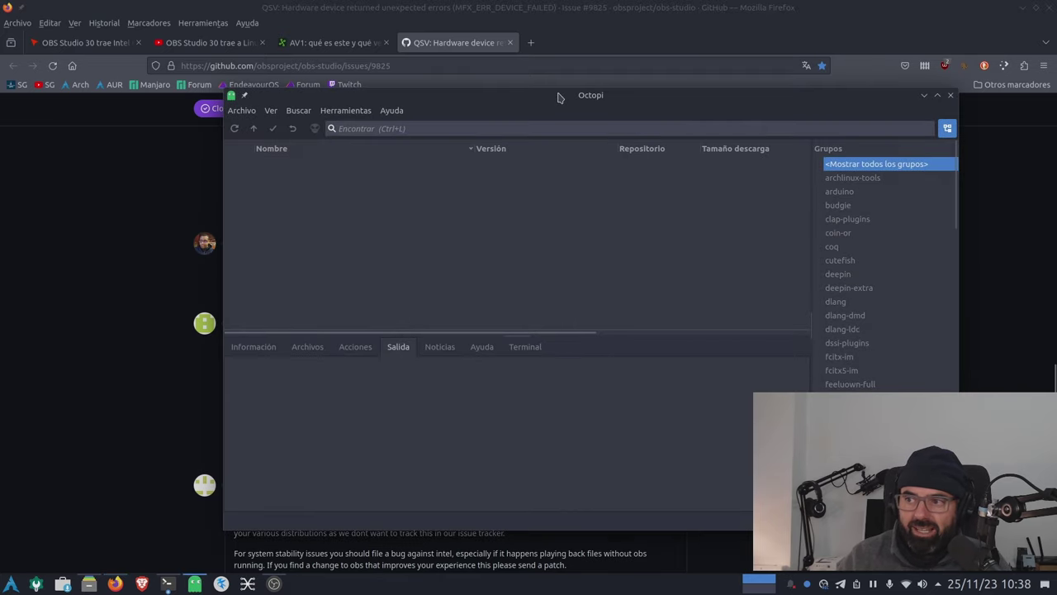
{"action": "left_click_drag", "start_coordinate": [558, 98], "coordinate": [619, 424]}
{"action": "type", "text": "one-vp"}
{"action": "key", "text": "BackSpace"}
{"action": "key", "text": "BackSpace"}
{"action": "key", "text": "BackSpace"}
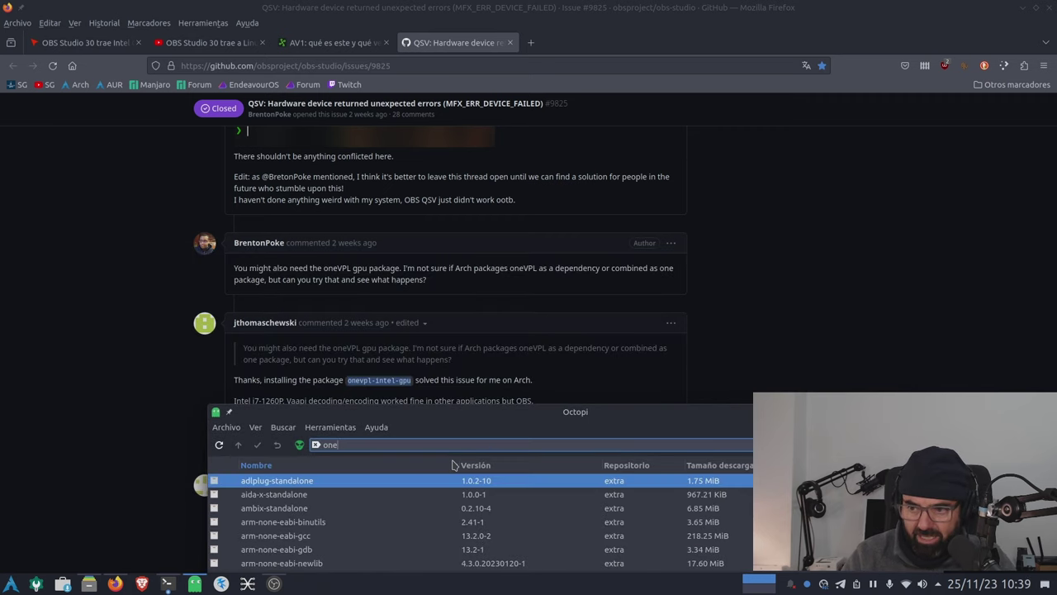
{"action": "key", "text": "BackSpace"}
{"action": "type", "text": "ev"}
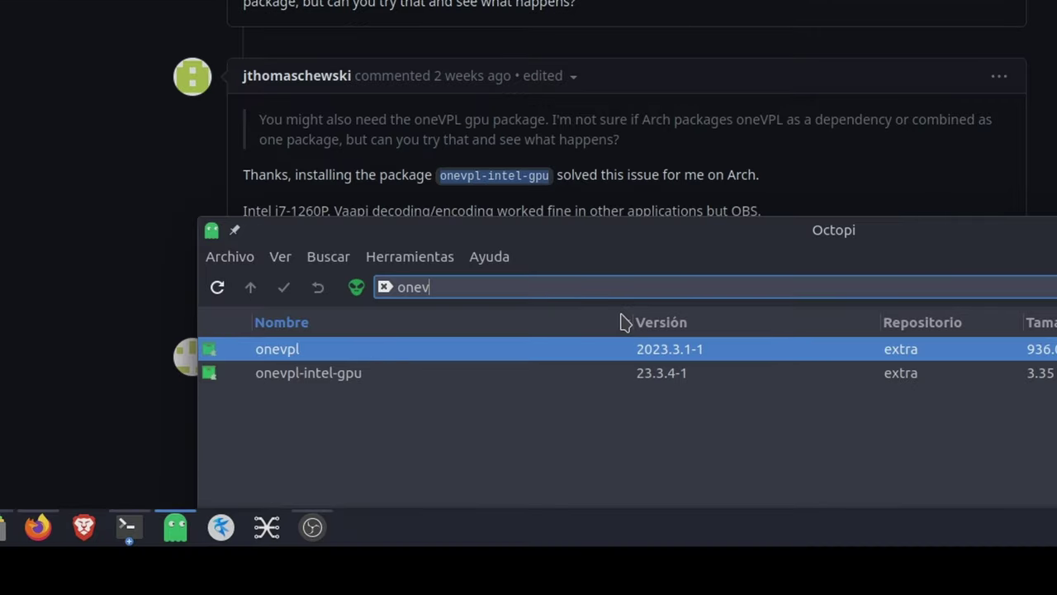
- Display the package information for onevpl-intel-gpu, then minimize Octopi
{"action": "left_click", "coordinate": [388, 373]}
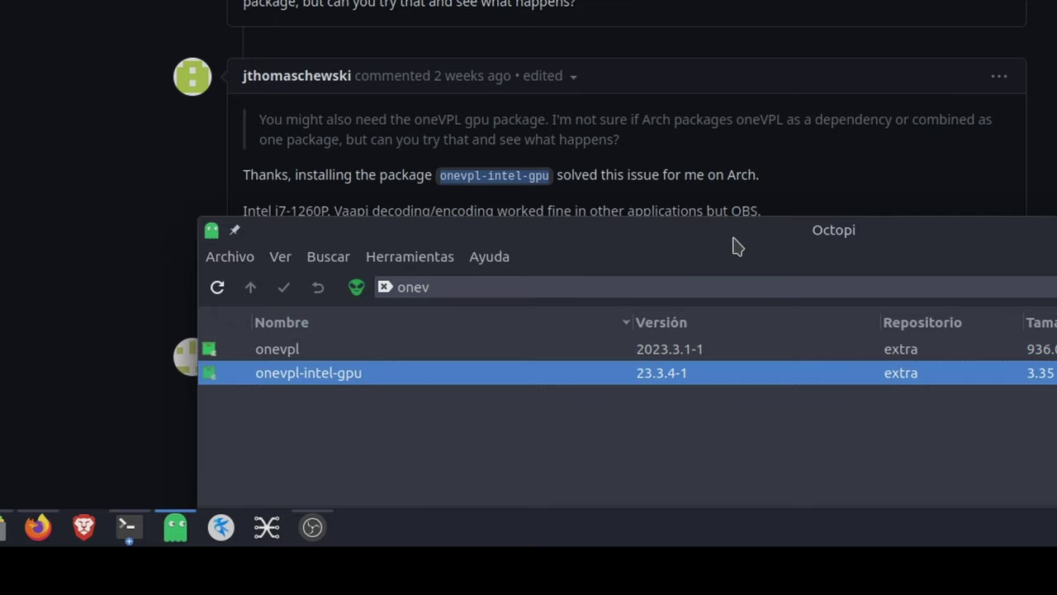
{"action": "left_click_drag", "start_coordinate": [734, 241], "coordinate": [530, 0]}
{"action": "left_click_drag", "start_coordinate": [402, 169], "coordinate": [386, 152]}
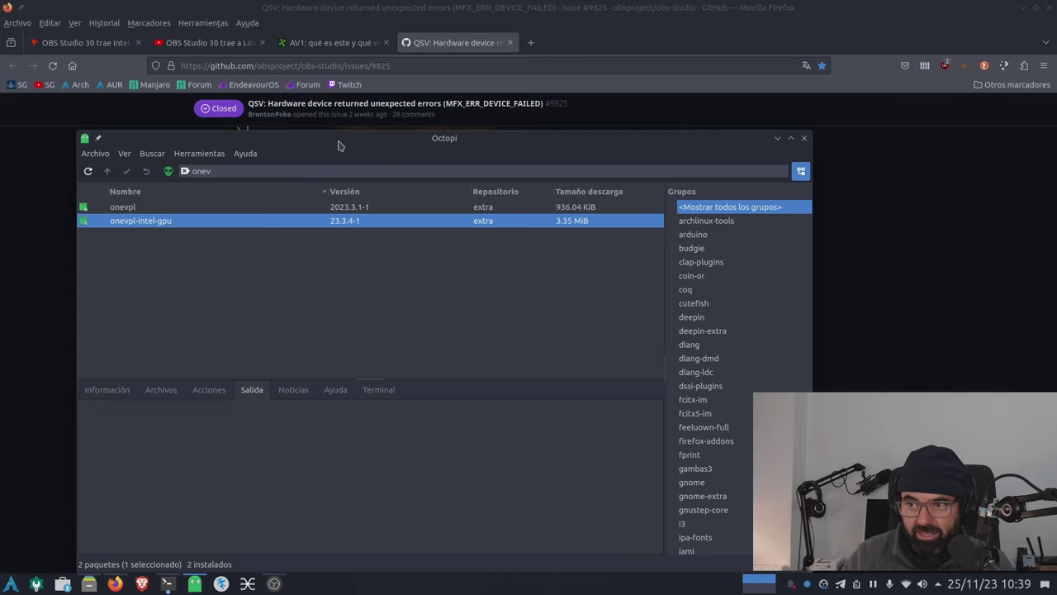
{"action": "left_click_drag", "start_coordinate": [337, 144], "coordinate": [417, 246]}
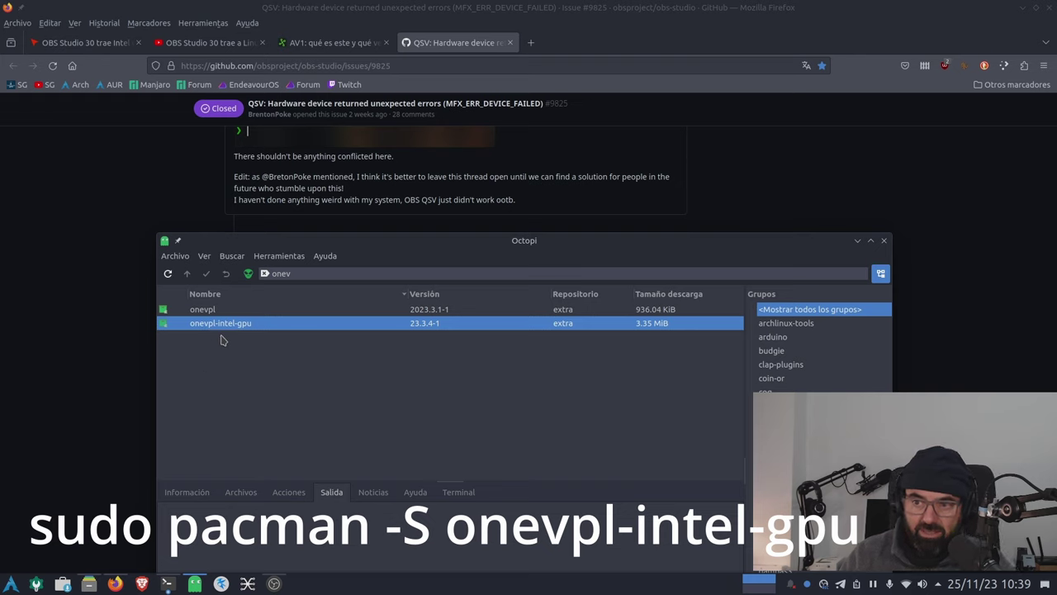
{"action": "left_click", "coordinate": [183, 493]}
{"action": "left_click_drag", "start_coordinate": [500, 245], "coordinate": [476, 123]}
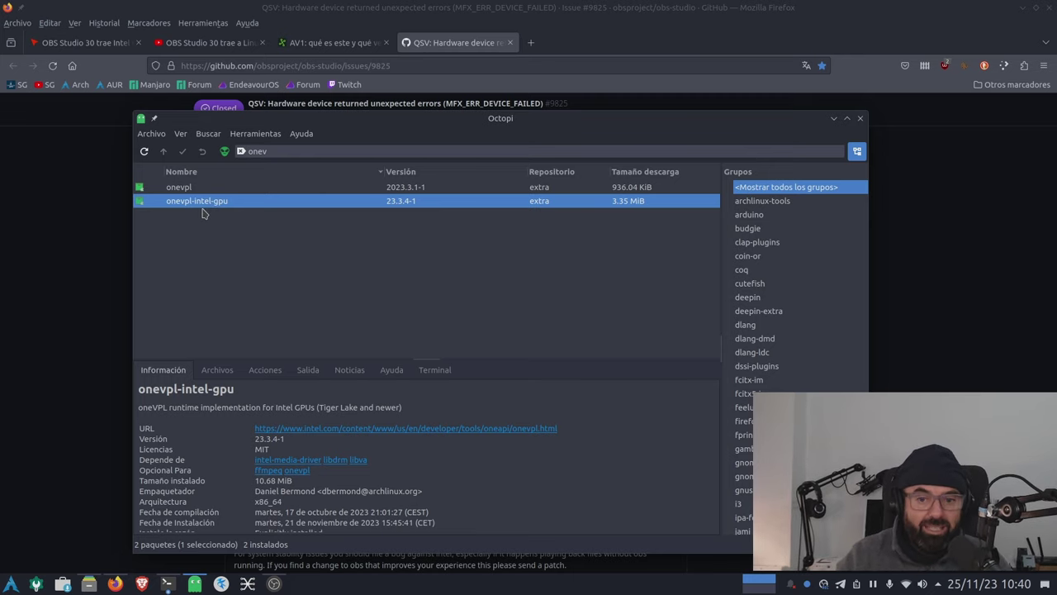
{"action": "left_click", "coordinate": [834, 119]}
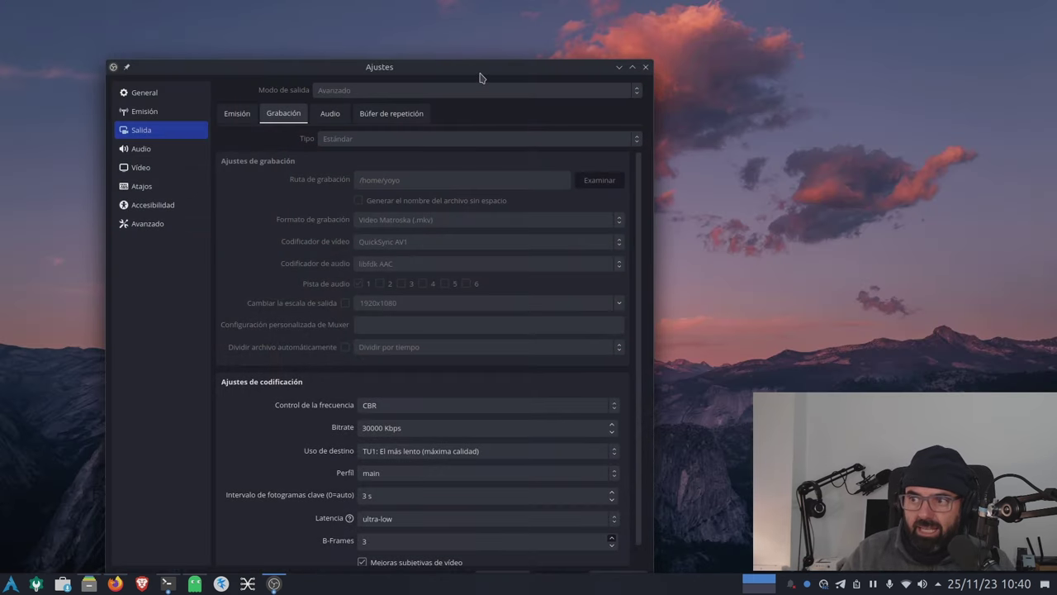
- Move the OBS settings window up and enlarge it so all recording encoder options fit
{"action": "left_click_drag", "start_coordinate": [484, 73], "coordinate": [471, 18]}
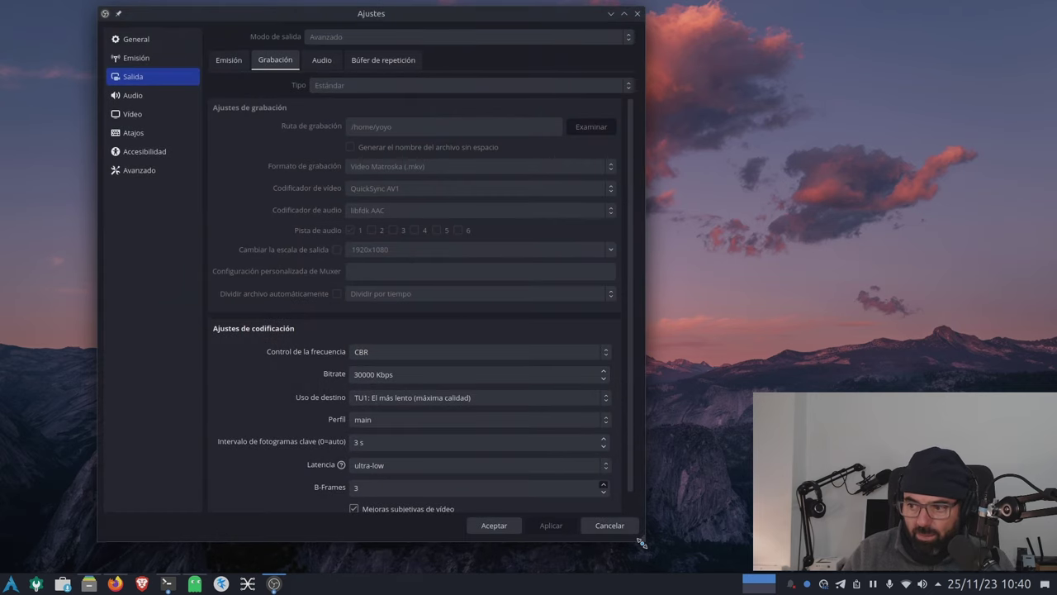
{"action": "left_click_drag", "start_coordinate": [643, 541], "coordinate": [647, 580]}
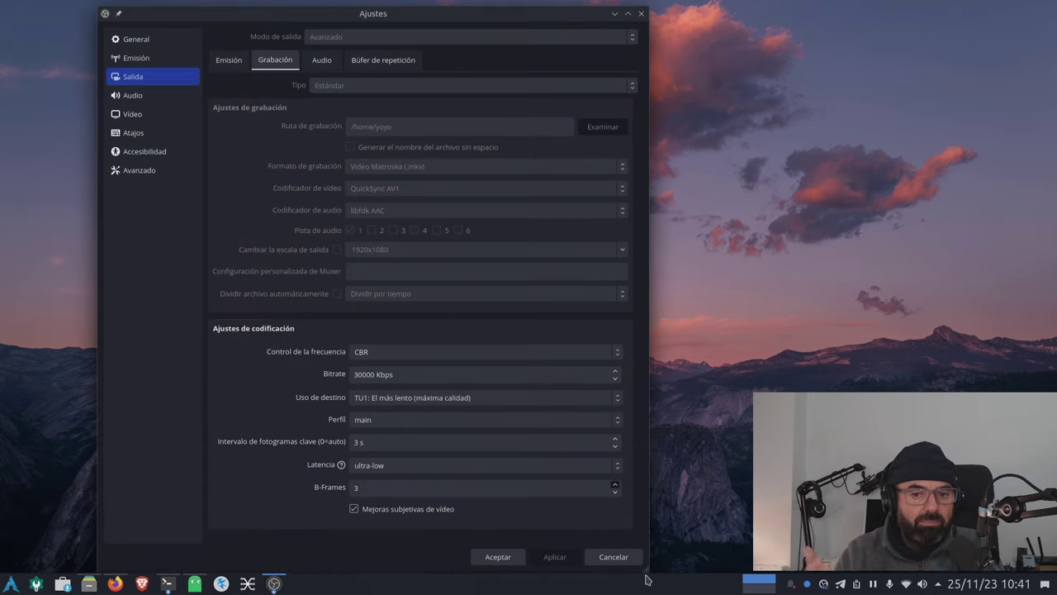